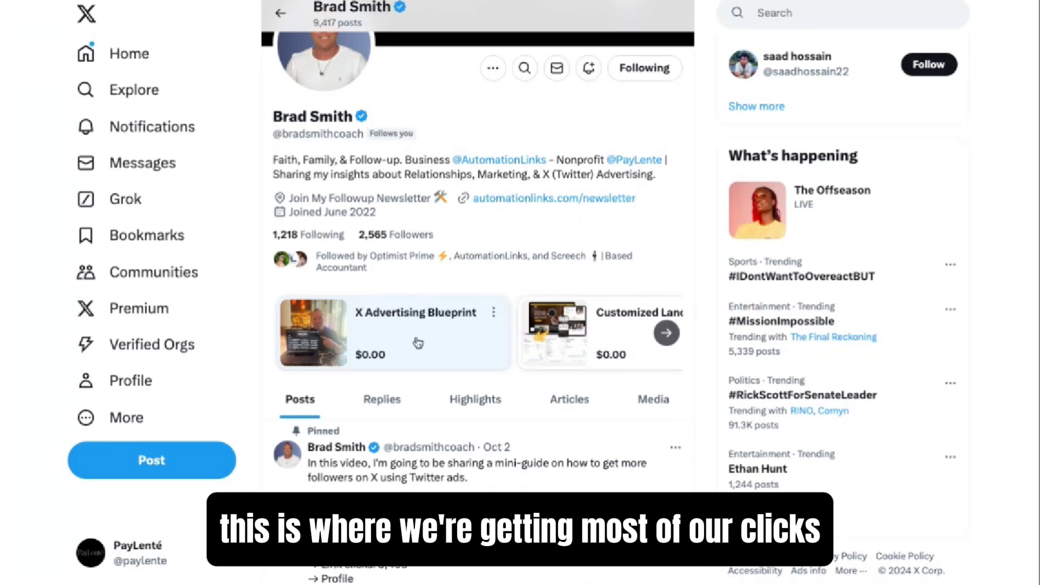
Open X Ads Manager through the More menu in the X sidebar.
{"action": "left_click", "coordinate": [141, 417]}
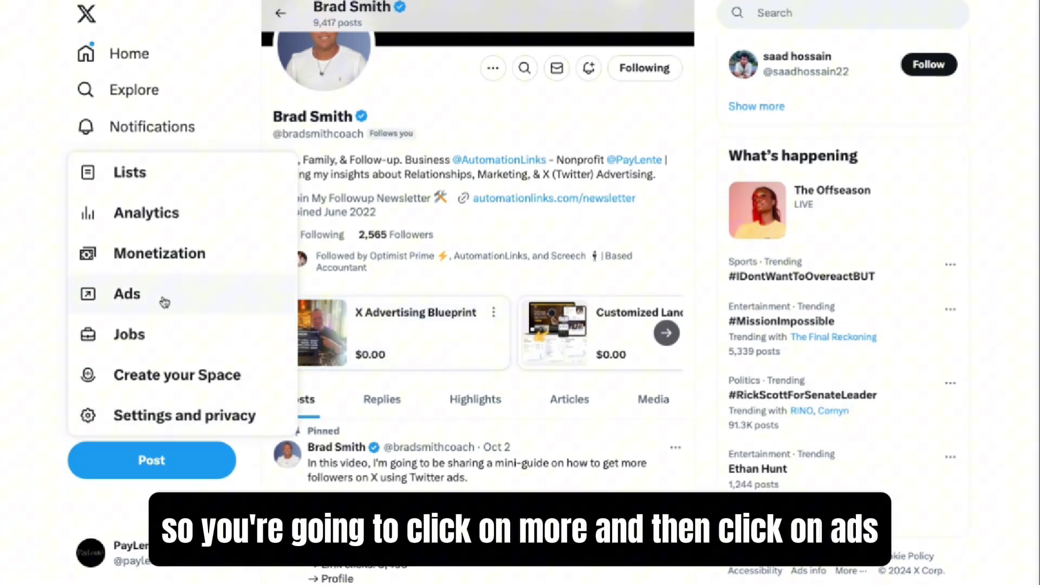
{"action": "left_click", "coordinate": [145, 298]}
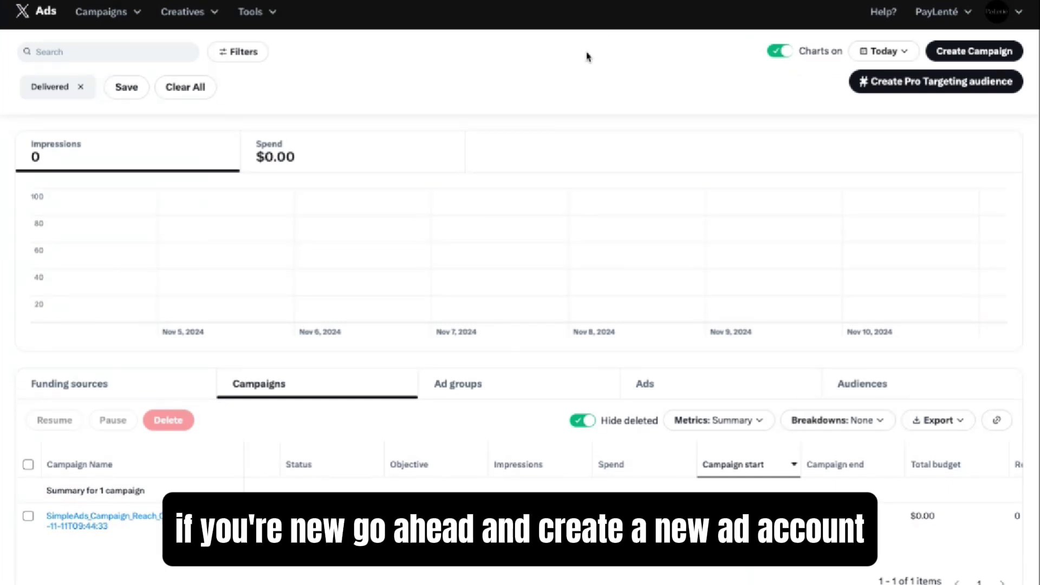
Show the Ads Manager Tools menu that lists Shopping manager.
{"action": "mouse_move", "coordinate": [433, 520]}
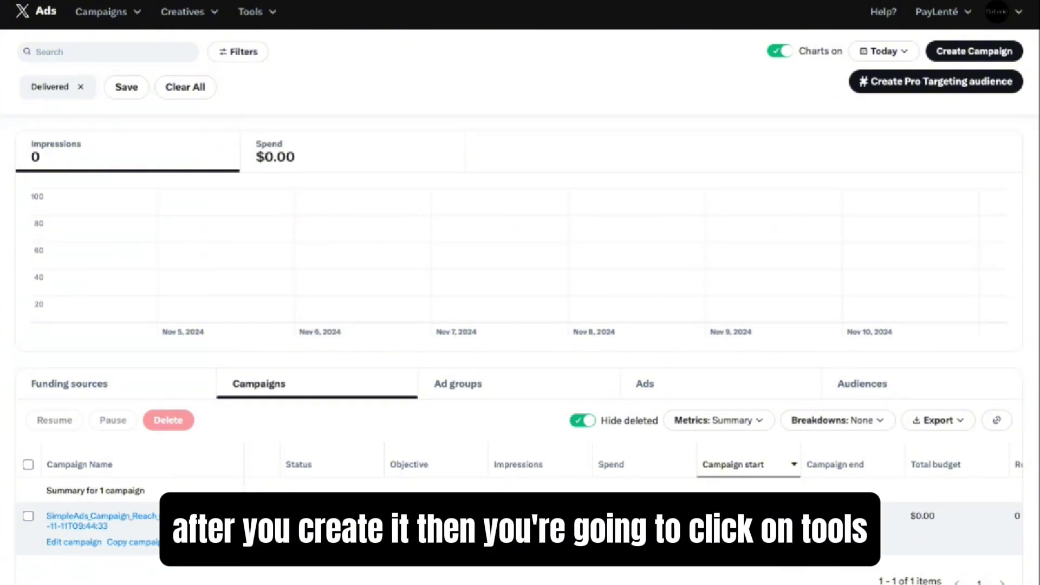
{"action": "left_click", "coordinate": [272, 19]}
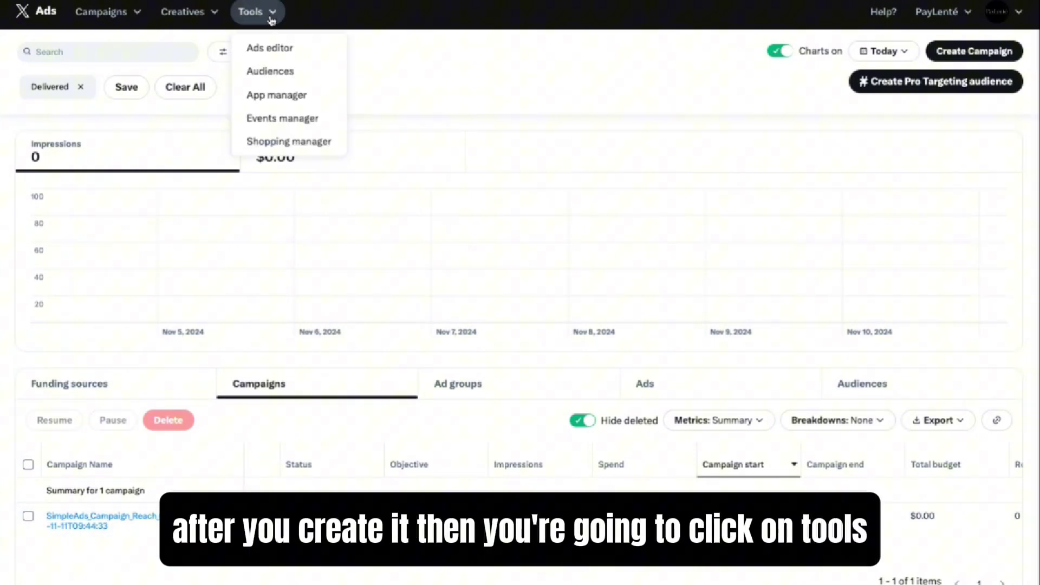
Create a catalog named PayLente, accepting the X Shopping Policies, and start adding products.
{"action": "left_click", "coordinate": [295, 142]}
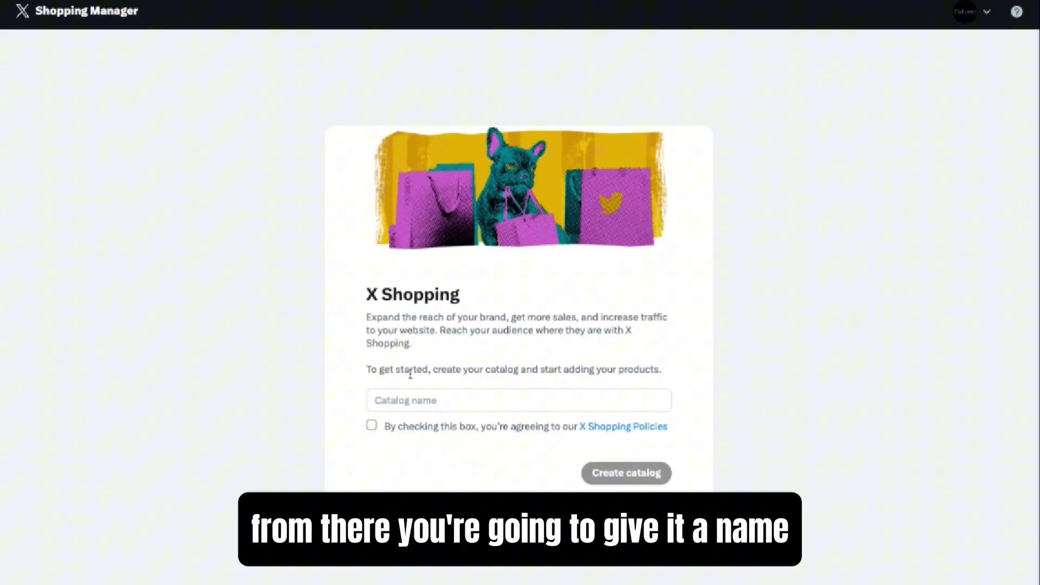
{"action": "left_click", "coordinate": [415, 398]}
{"action": "type", "text": "PayLen"}
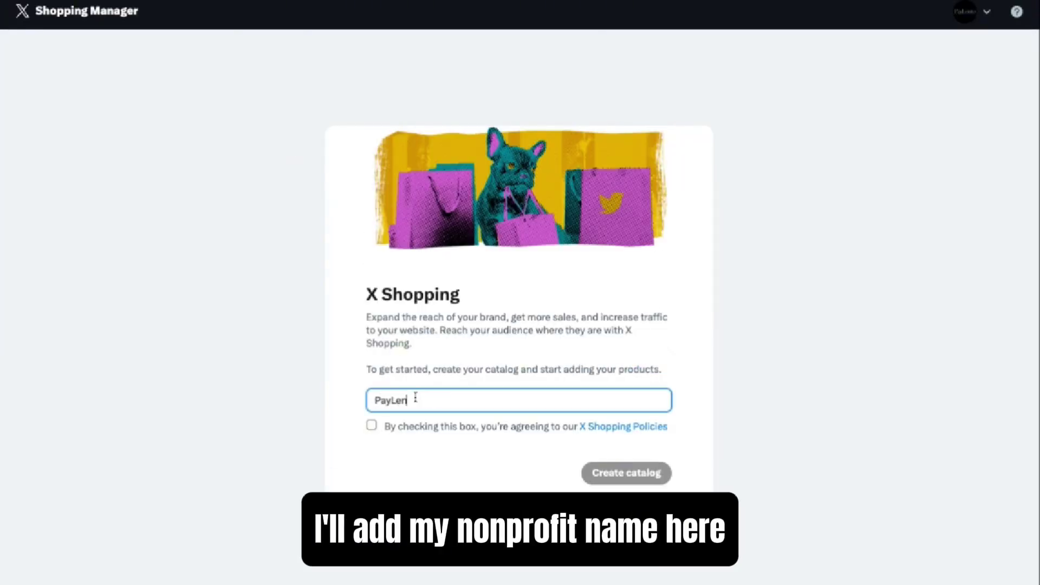
{"action": "type", "text": "te"}
{"action": "left_click", "coordinate": [371, 425]}
{"action": "double_click", "coordinate": [441, 400]}
{"action": "key", "text": "ctrl+c"}
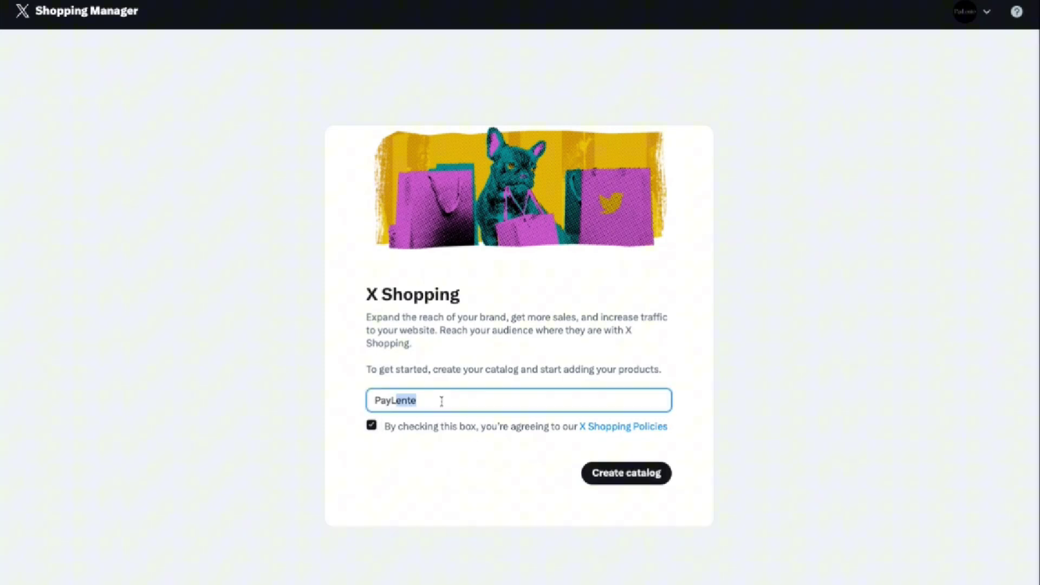
{"action": "left_click", "coordinate": [627, 473]}
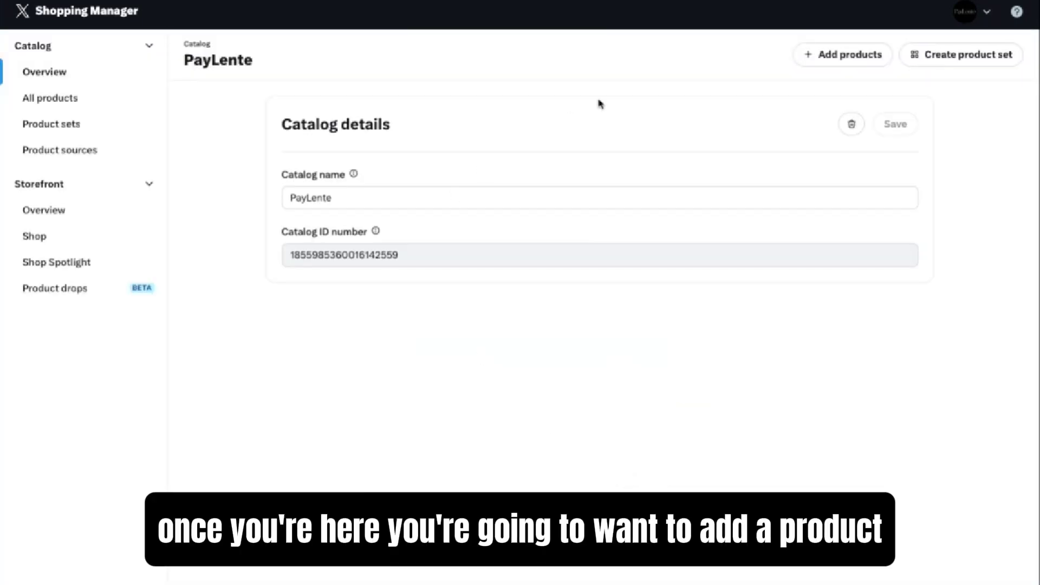
{"action": "left_click", "coordinate": [859, 54]}
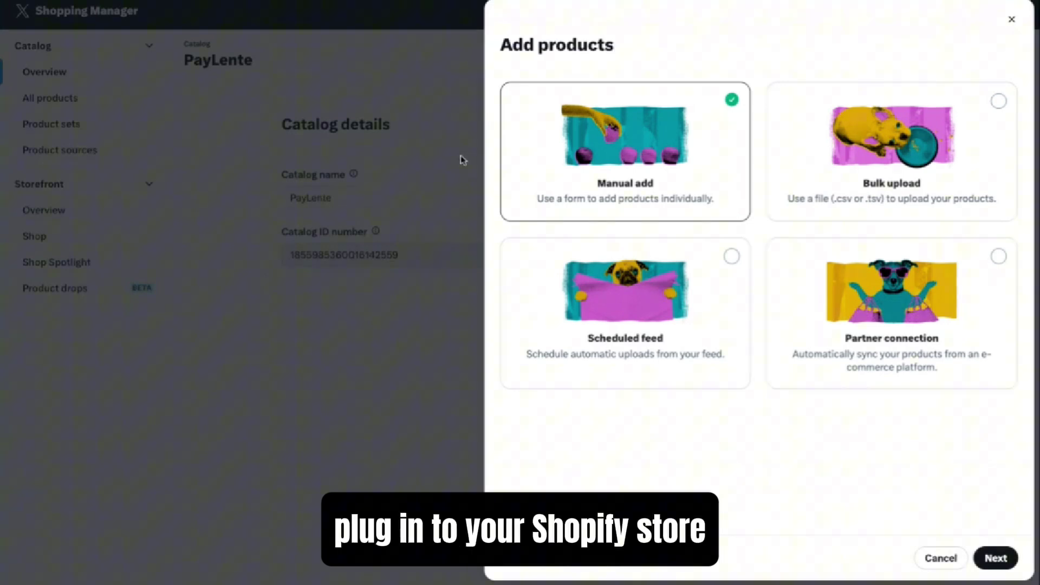
Add a product manually with ID TwPayLente and title The X Advertising Blueprint.
{"action": "left_click", "coordinate": [994, 559]}
{"action": "left_click", "coordinate": [631, 222]}
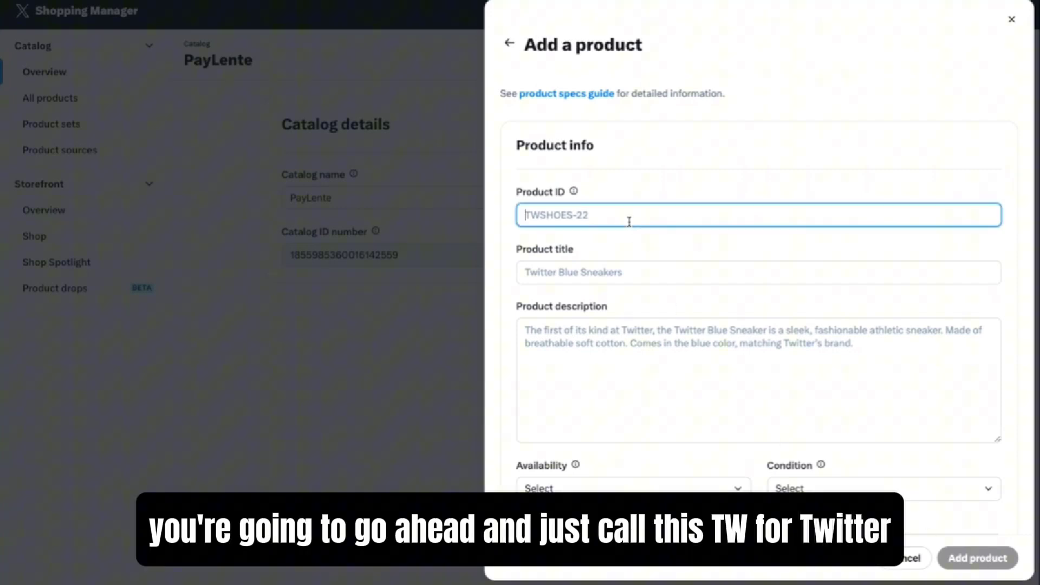
{"action": "type", "text": "Tw"}
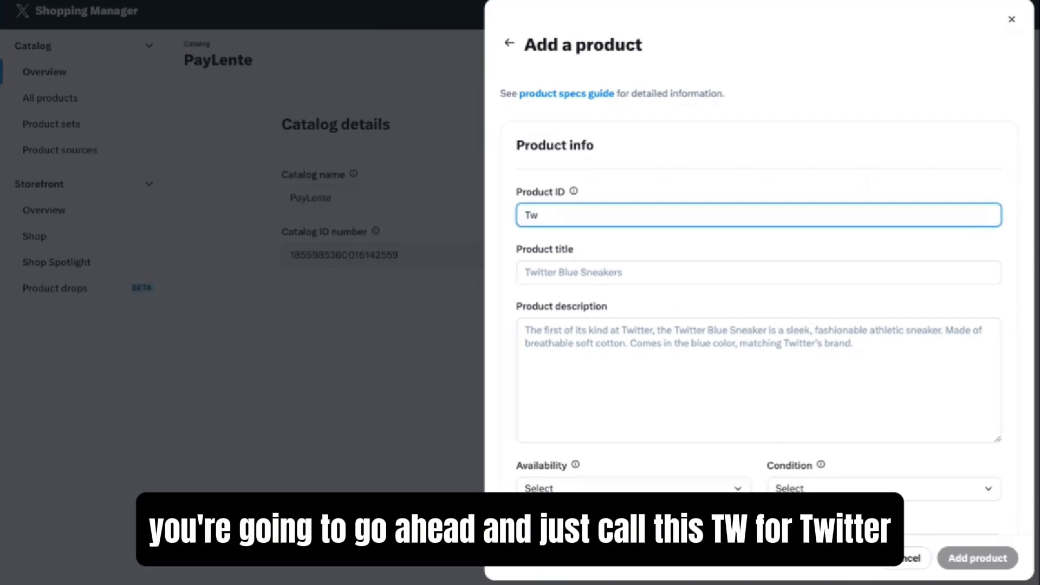
{"action": "key", "text": "ctrl+v"}
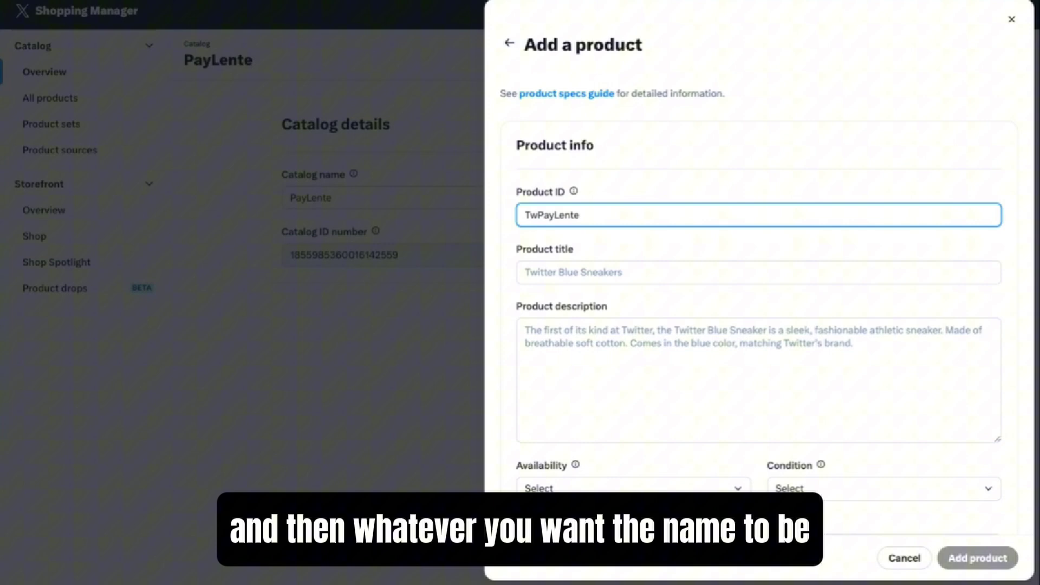
{"action": "left_click", "coordinate": [596, 274]}
{"action": "key", "text": "ctrl+v"}
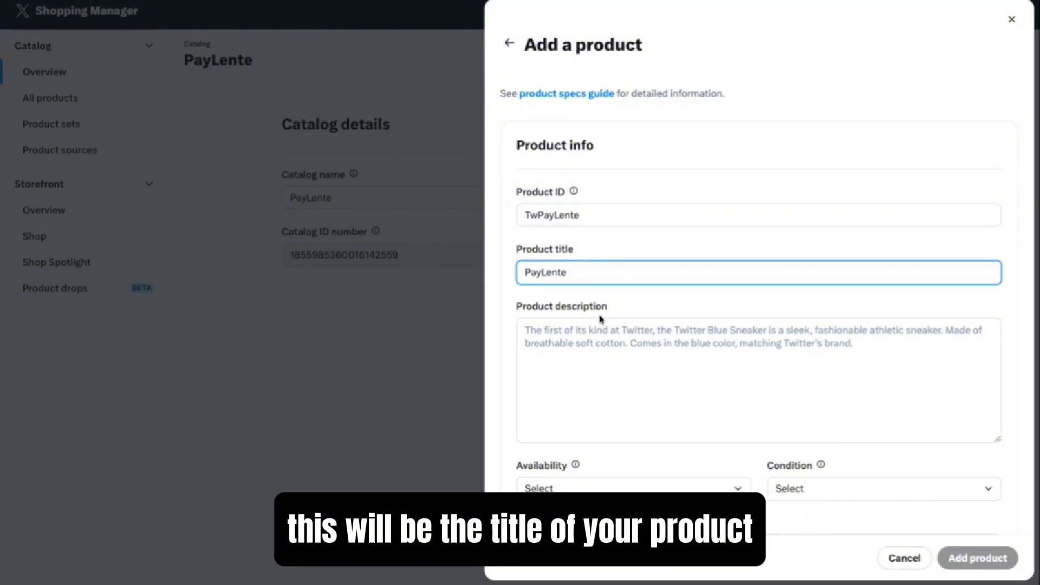
Put PayLente as a temporary description and select the four landing-page paragraphs.
{"action": "left_click", "coordinate": [598, 339]}
{"action": "key", "text": "ctrl+v"}
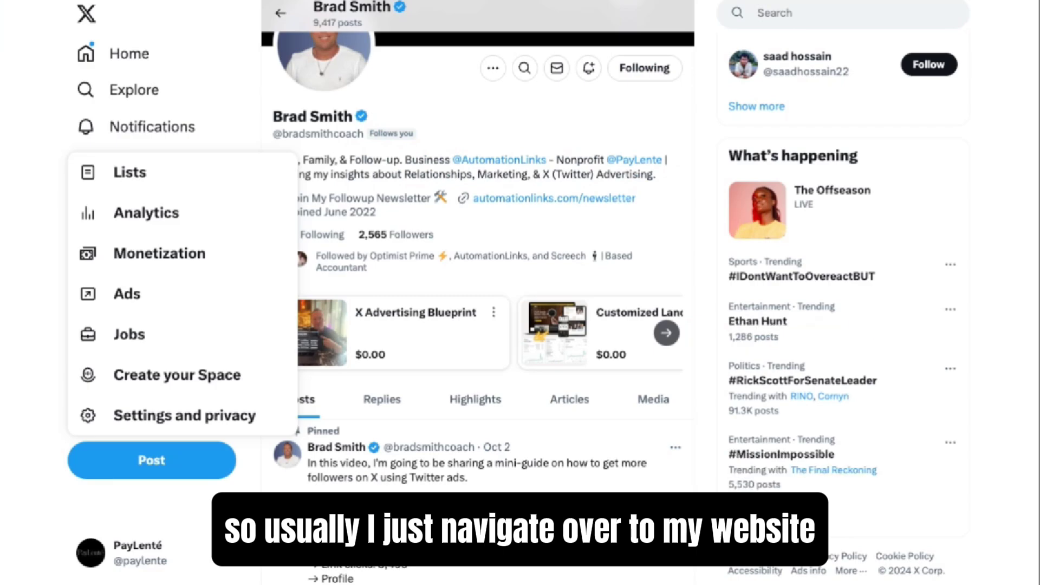
{"action": "left_click", "coordinate": [428, 314]}
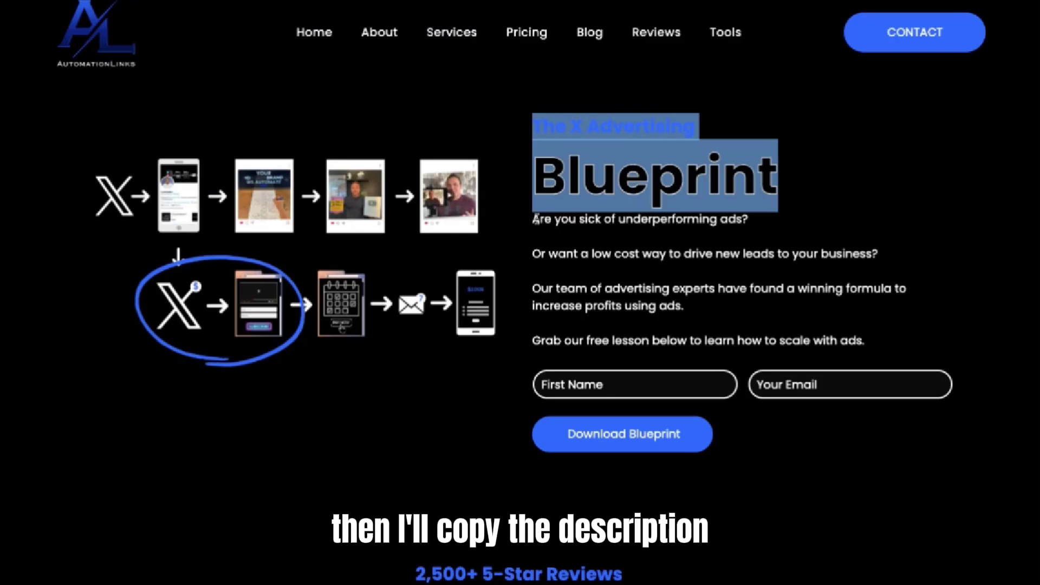
{"action": "left_click_drag", "start_coordinate": [536, 219], "coordinate": [864, 340]}
{"action": "key", "text": "ctrl+c"}
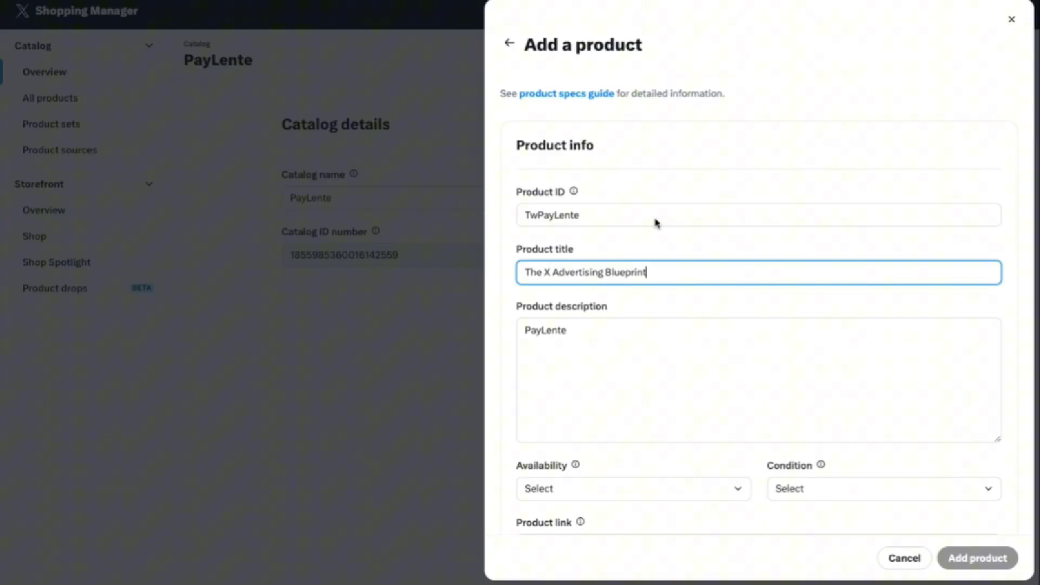
Replace the description with the four landing-page paragraphs and remove the blank lines.
{"action": "triple_click", "coordinate": [624, 336]}
{"action": "key", "text": "ctrl+v"}
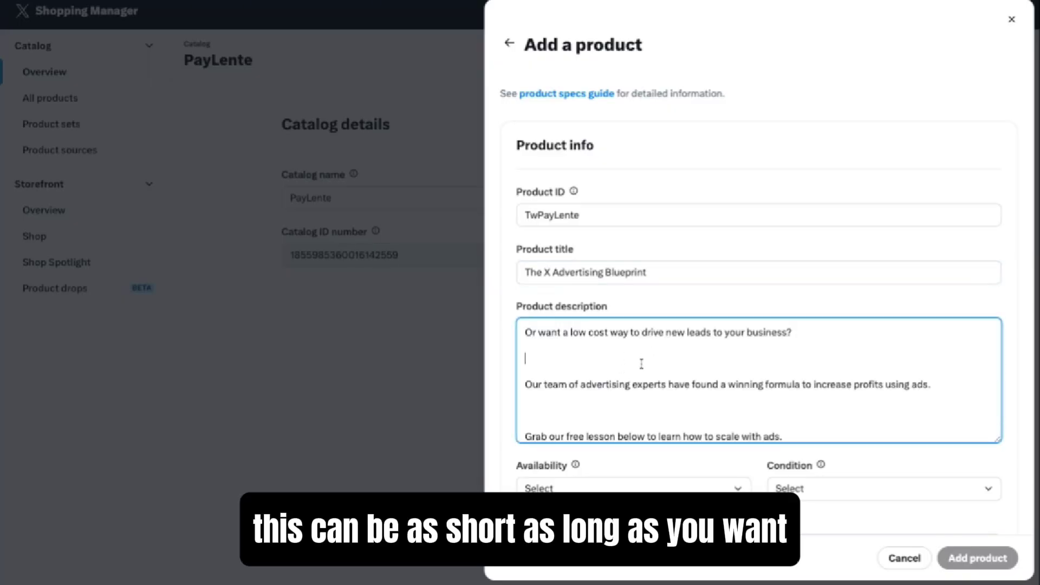
{"action": "key", "text": "BackSpace"}
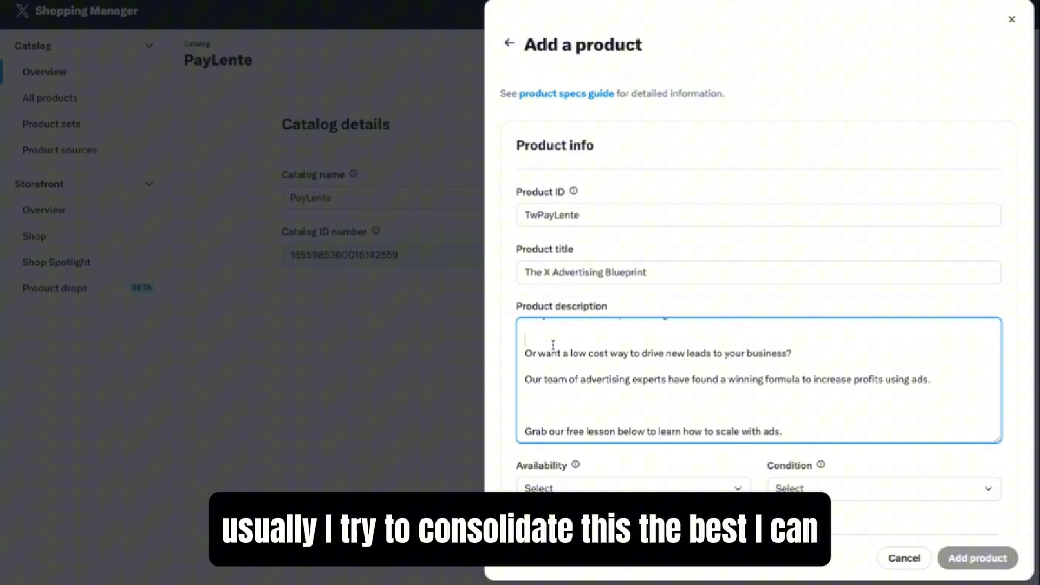
{"action": "left_click", "coordinate": [532, 353]}
{"action": "left_click", "coordinate": [541, 405]}
{"action": "key", "text": "BackSpace"}
{"action": "key", "text": "BackSpace"}
{"action": "scroll", "coordinate": [576, 356], "scroll_direction": "down", "scroll_amount": 4}
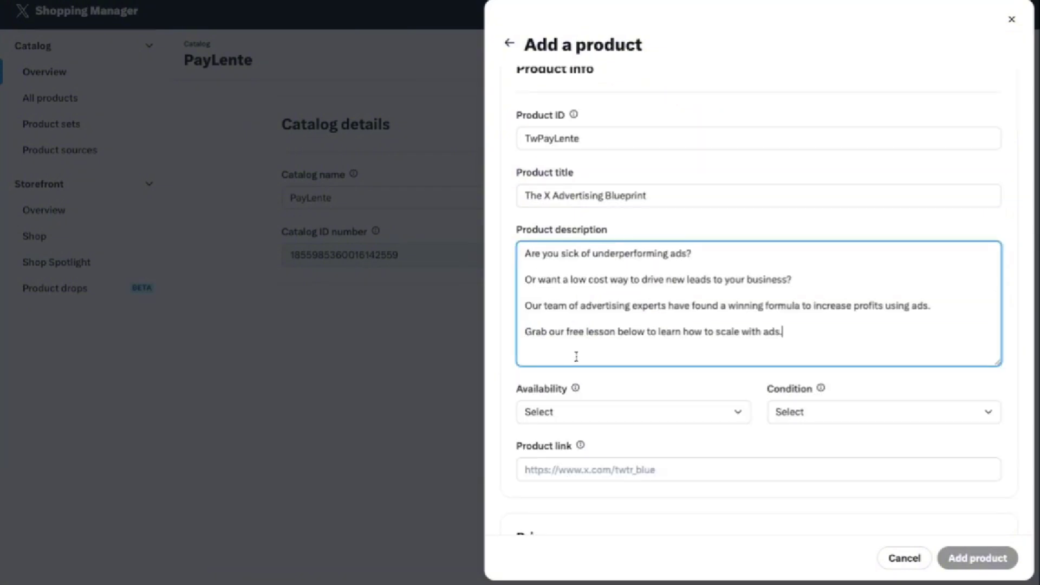
Set availability to In stock and condition to New.
{"action": "left_click", "coordinate": [605, 322]}
{"action": "left_click", "coordinate": [596, 346]}
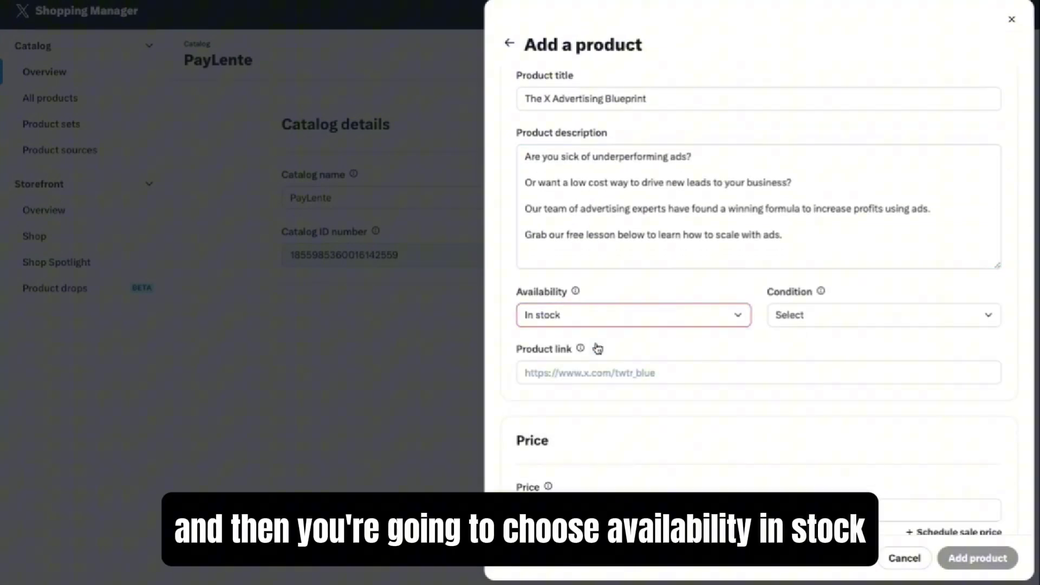
{"action": "left_click", "coordinate": [819, 324]}
{"action": "left_click", "coordinate": [810, 346]}
{"action": "scroll", "coordinate": [706, 356], "scroll_direction": "down", "scroll_amount": 2}
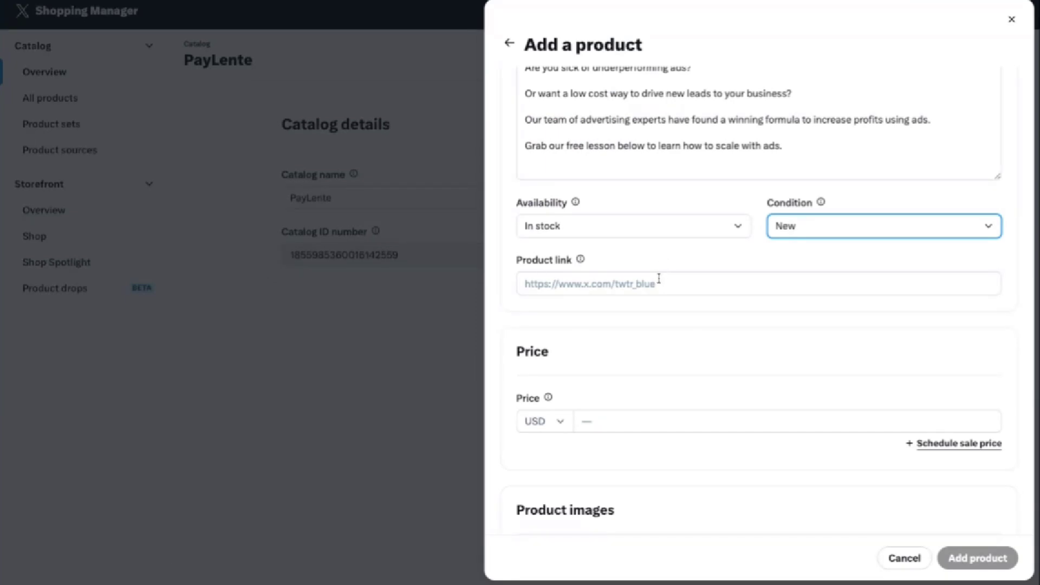
{"action": "left_click", "coordinate": [657, 277]}
{"action": "type", "text": "https://www.automationlinks.com/x-advertising-blueprint"}
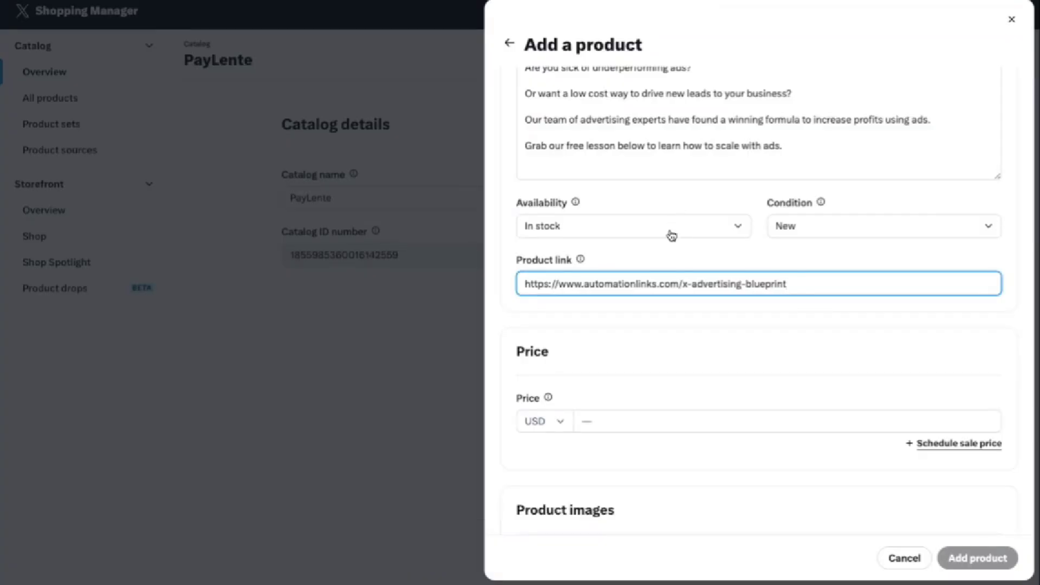
{"action": "scroll", "coordinate": [672, 232], "scroll_direction": "down", "scroll_amount": 2}
{"action": "left_click", "coordinate": [636, 304]}
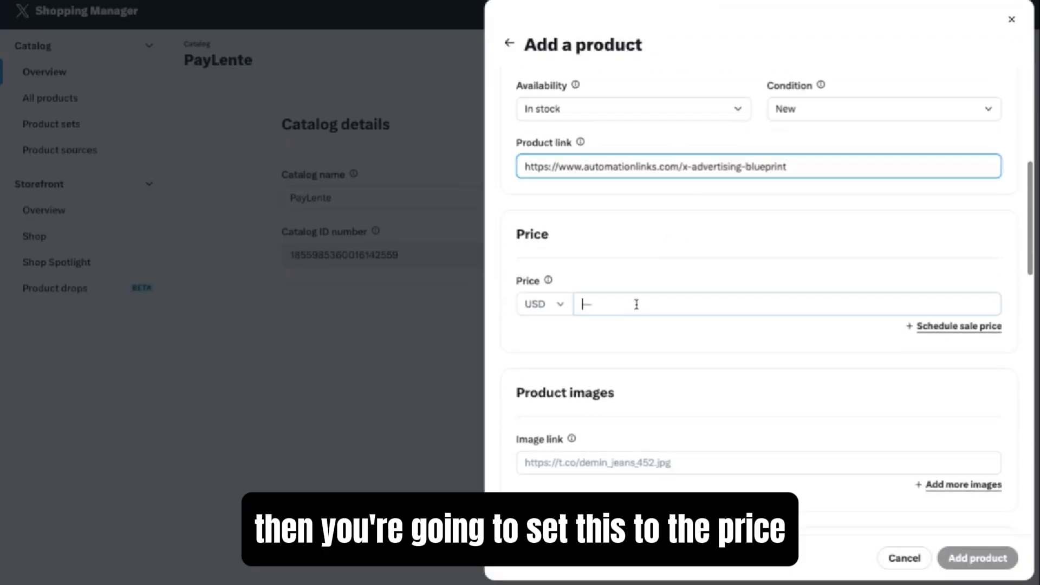
Set the price to 0.00 and paste the product's PNG image URL as the image link.
{"action": "left_click", "coordinate": [658, 282]}
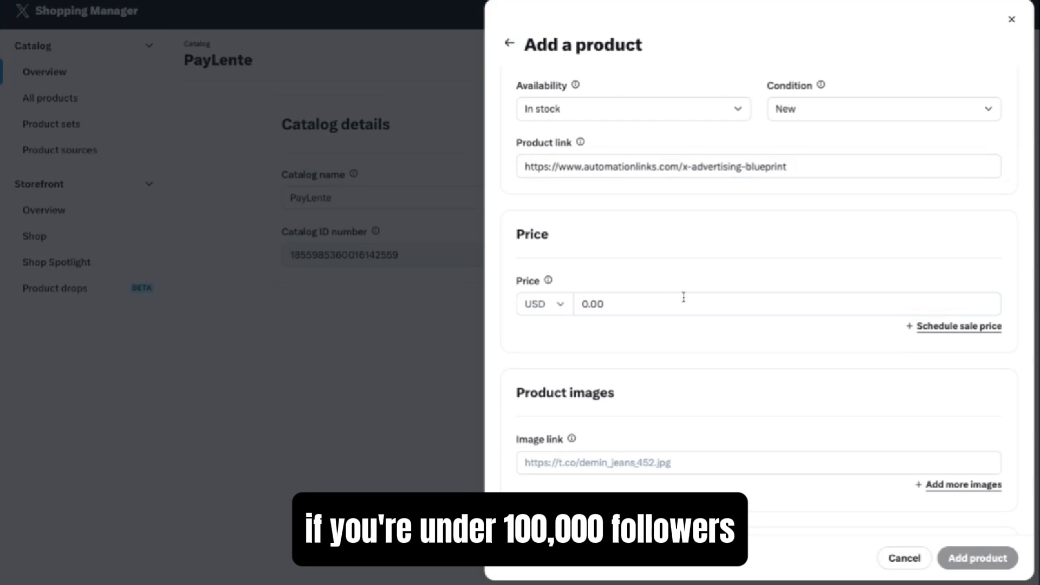
{"action": "scroll", "coordinate": [603, 324], "scroll_direction": "down", "scroll_amount": 1}
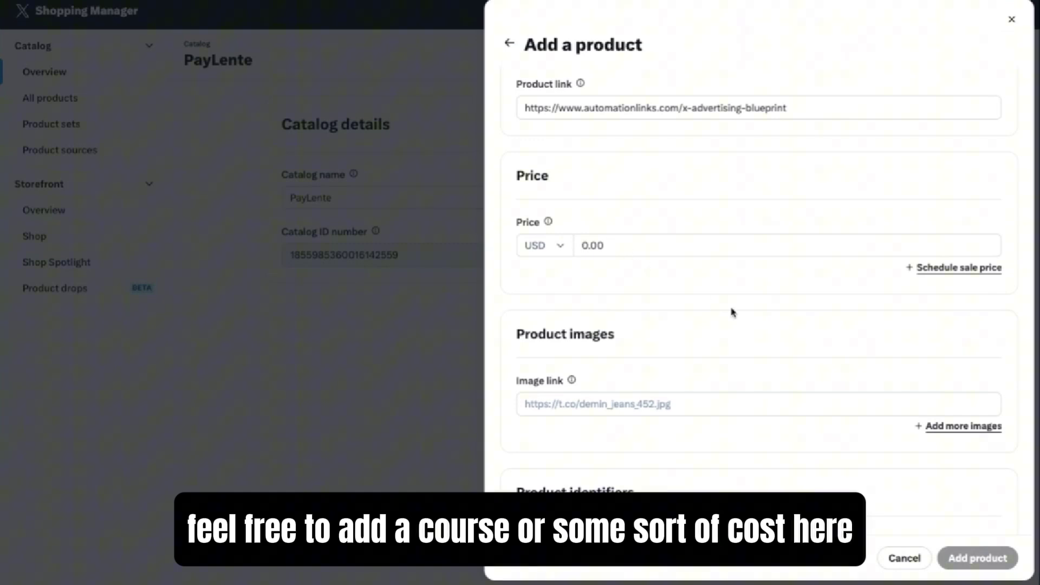
{"action": "scroll", "coordinate": [733, 312], "scroll_direction": "down", "scroll_amount": 2}
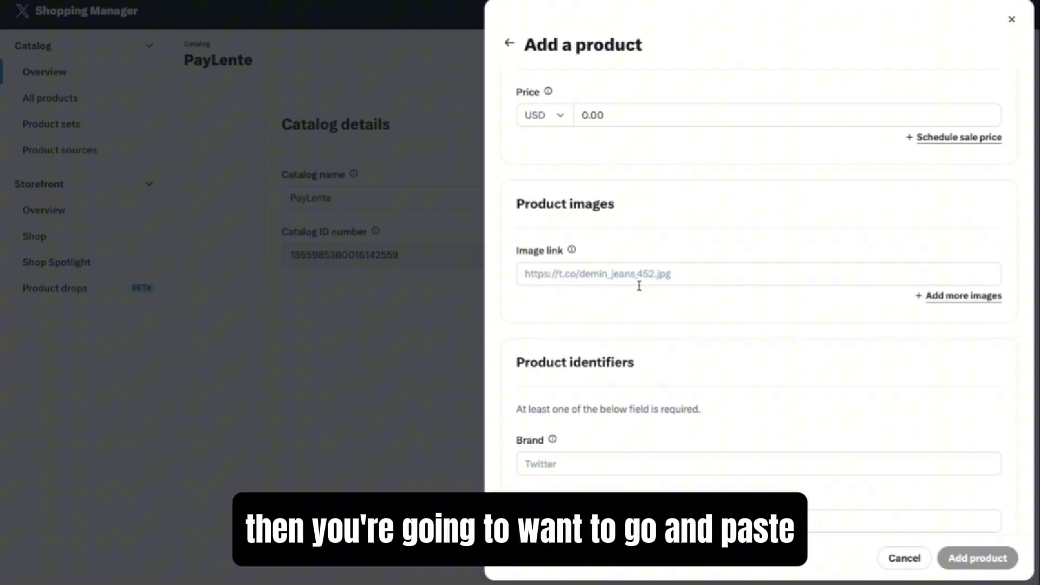
{"action": "left_click", "coordinate": [636, 275]}
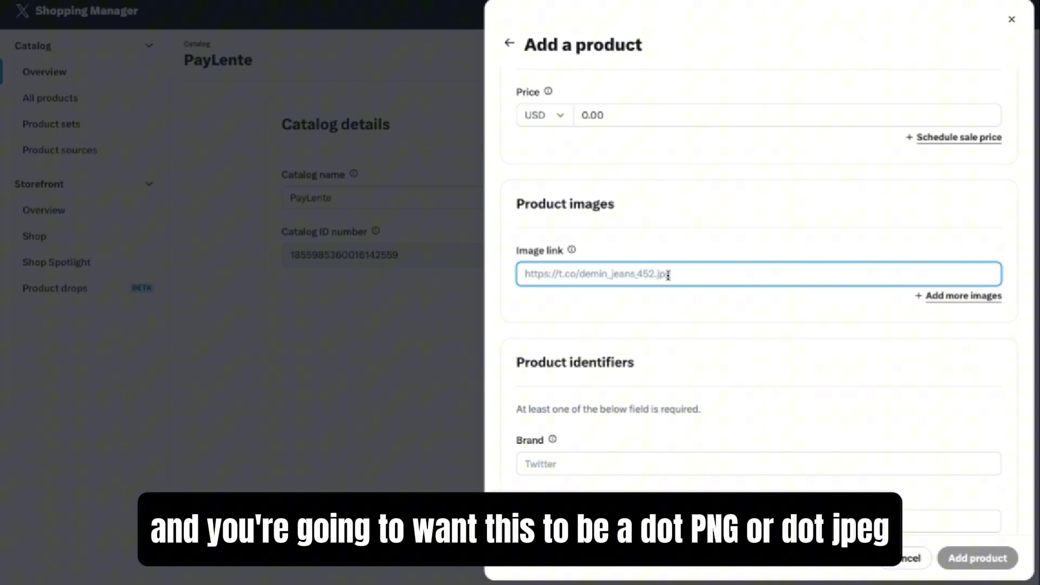
{"action": "key", "text": "ctrl+v"}
{"action": "key", "text": "Home"}
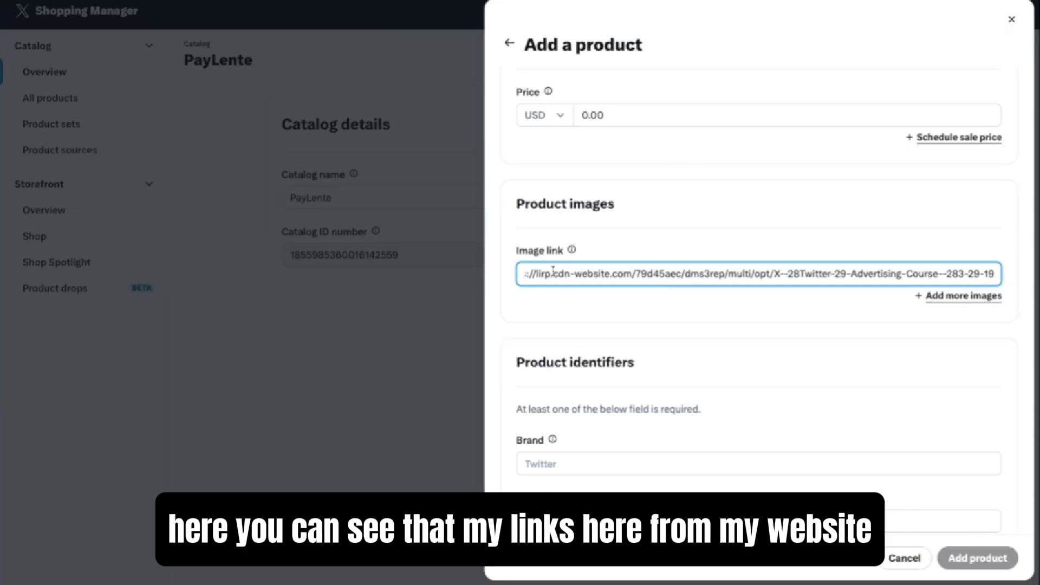
{"action": "key", "text": "End"}
{"action": "left_click_drag", "start_coordinate": [975, 274], "coordinate": [1006, 282]}
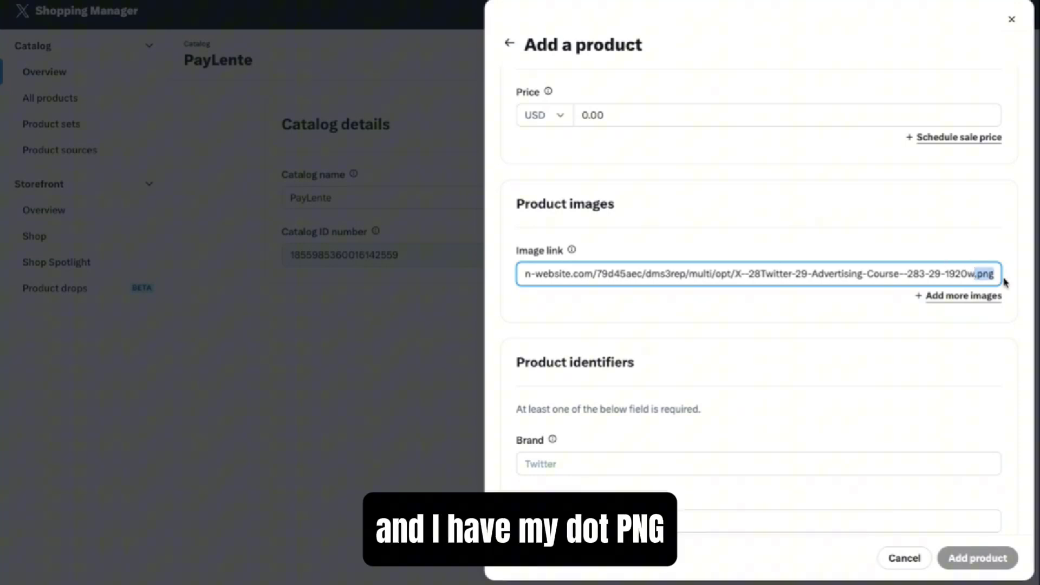
{"action": "left_click", "coordinate": [848, 307]}
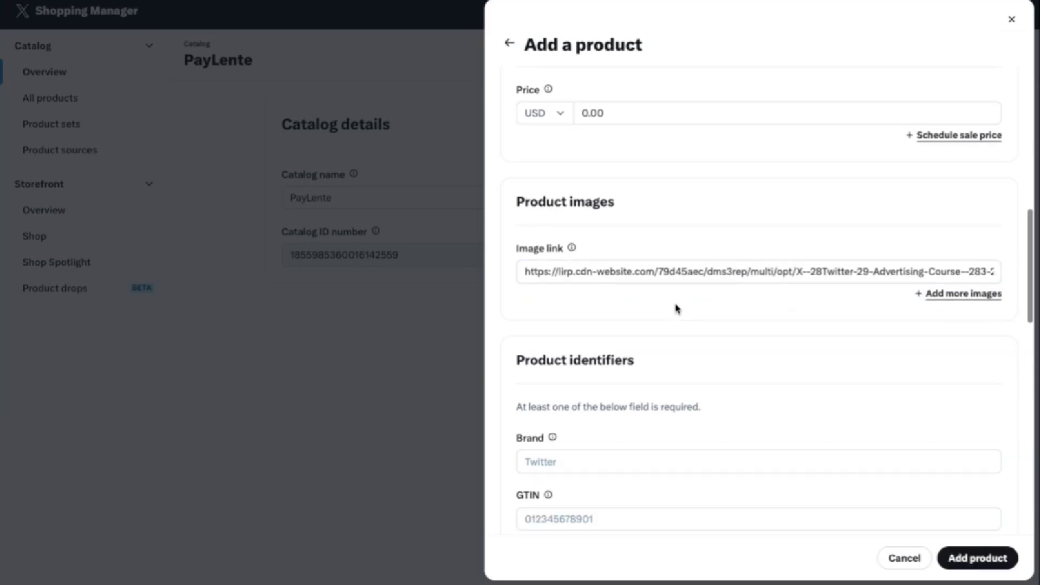
Enter PayLente as the brand and create the product.
{"action": "scroll", "coordinate": [672, 309], "scroll_direction": "down", "scroll_amount": 4}
{"action": "left_click", "coordinate": [581, 266]}
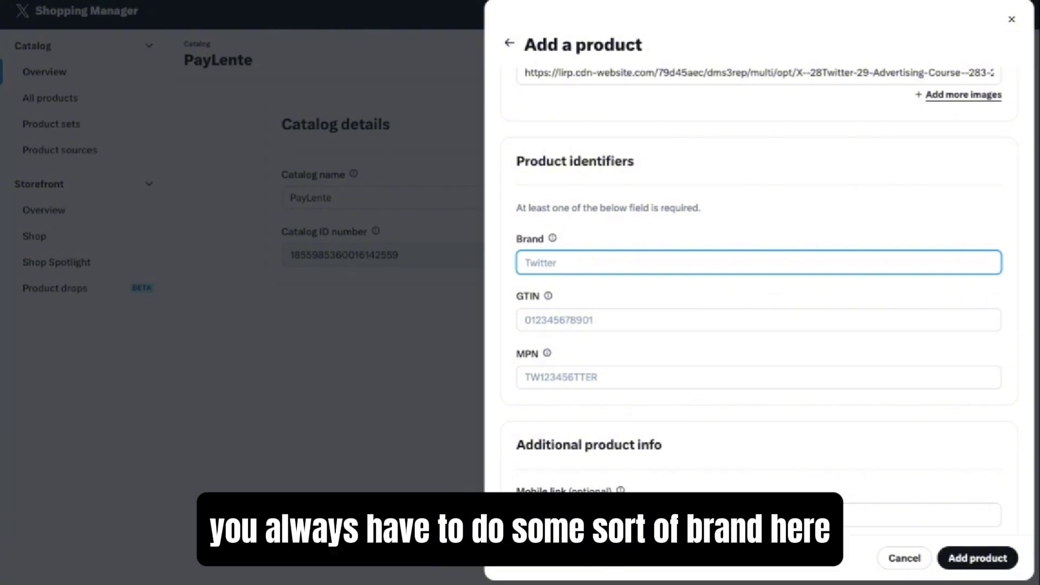
{"action": "type", "text": "PayLente"}
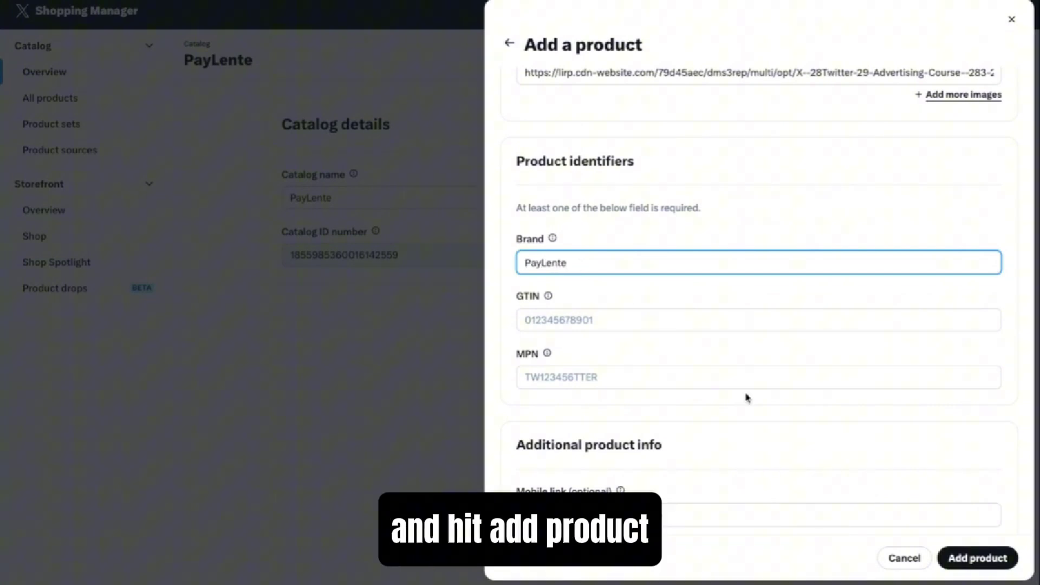
{"action": "left_click", "coordinate": [960, 559]}
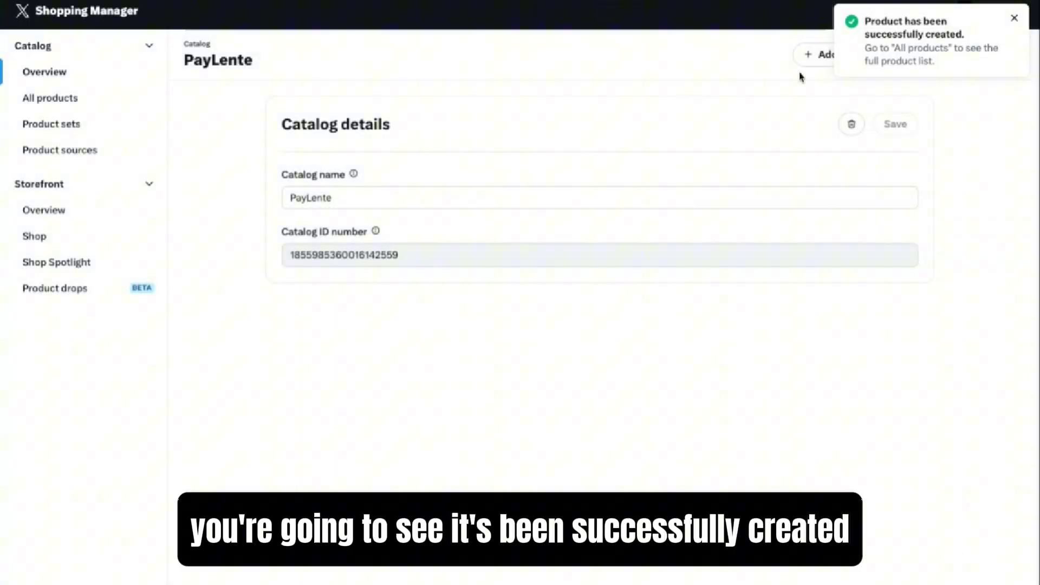
Check that The X Advertising Blueprint appears at $0.00 in All products, then go to Storefront Shop.
{"action": "left_click", "coordinate": [57, 99]}
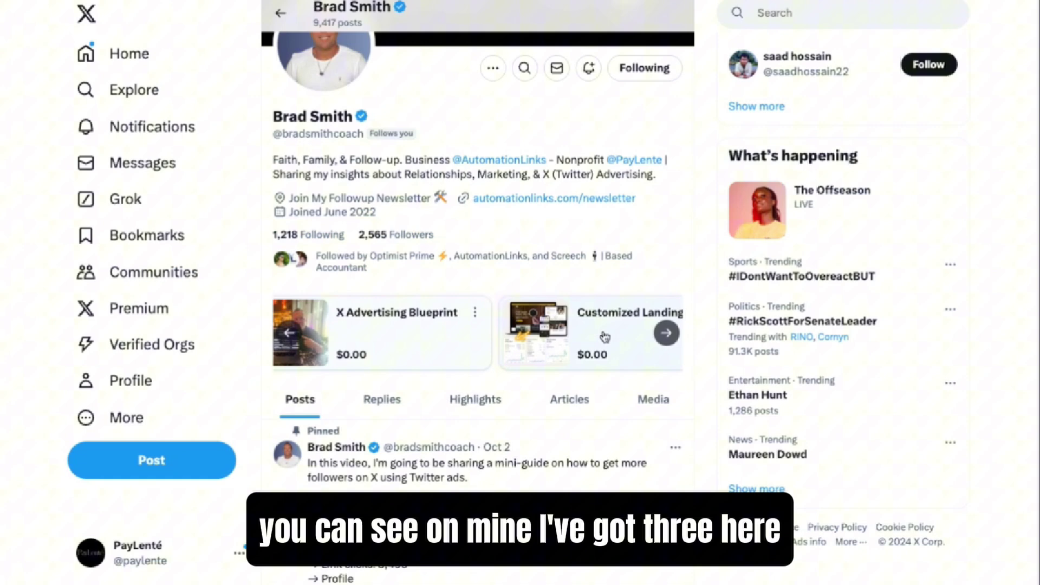
{"action": "left_click", "coordinate": [666, 332]}
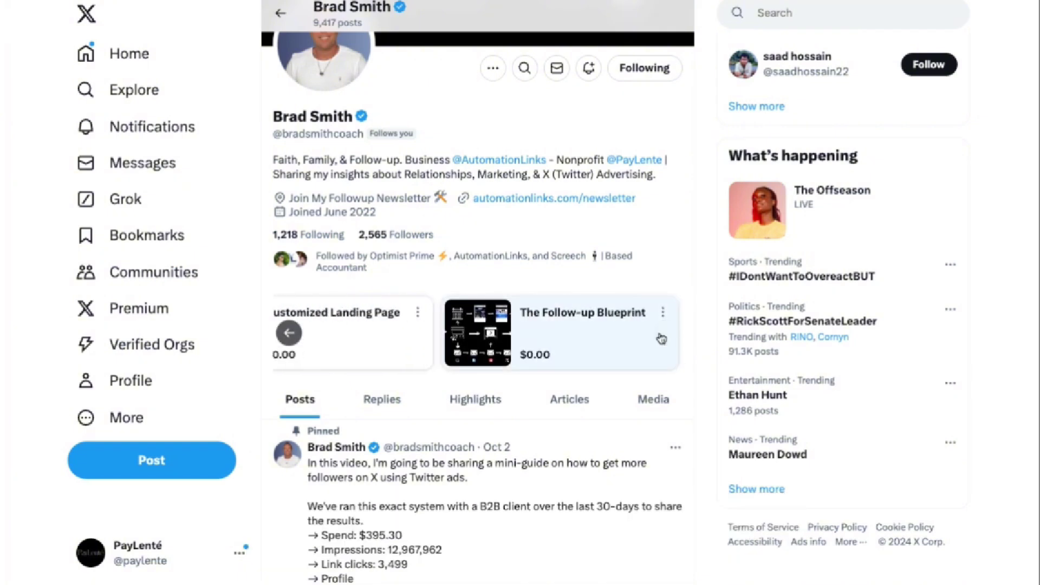
{"action": "left_click", "coordinate": [290, 333]}
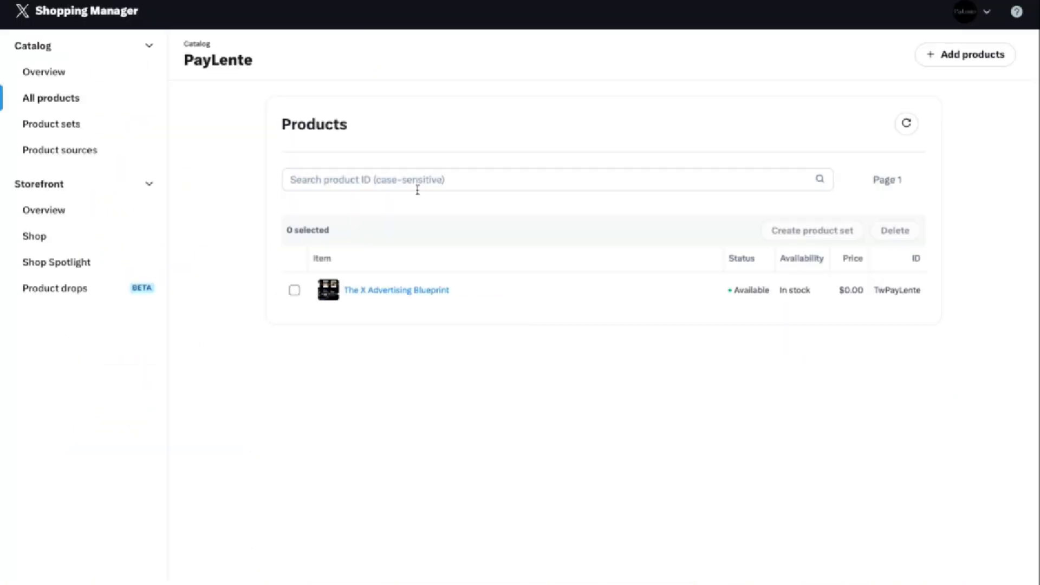
{"action": "left_click", "coordinate": [85, 238]}
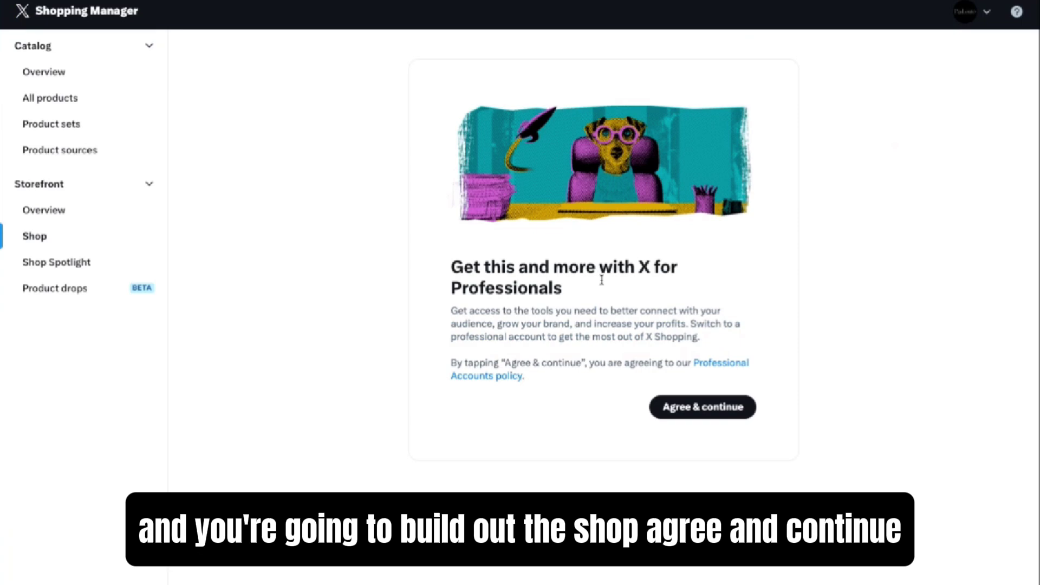
Accept the X for Professionals terms and name the new shop PayLente.
{"action": "left_click", "coordinate": [698, 408]}
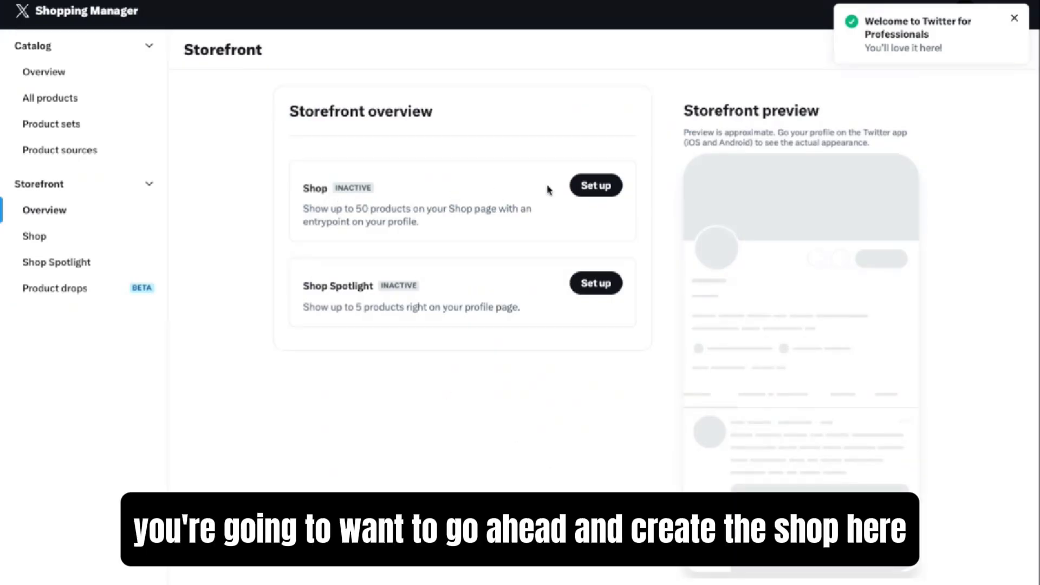
{"action": "left_click", "coordinate": [598, 186]}
{"action": "key", "text": "ctrl+v"}
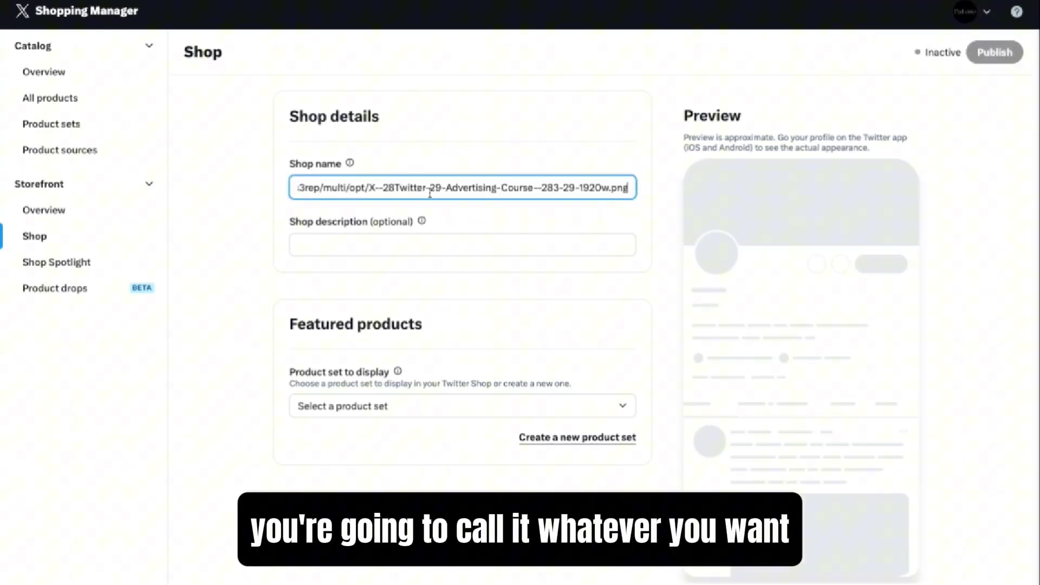
{"action": "key", "text": "ctrl+a"}
{"action": "key", "text": "BackSpace"}
{"action": "type", "text": "PayLente"}
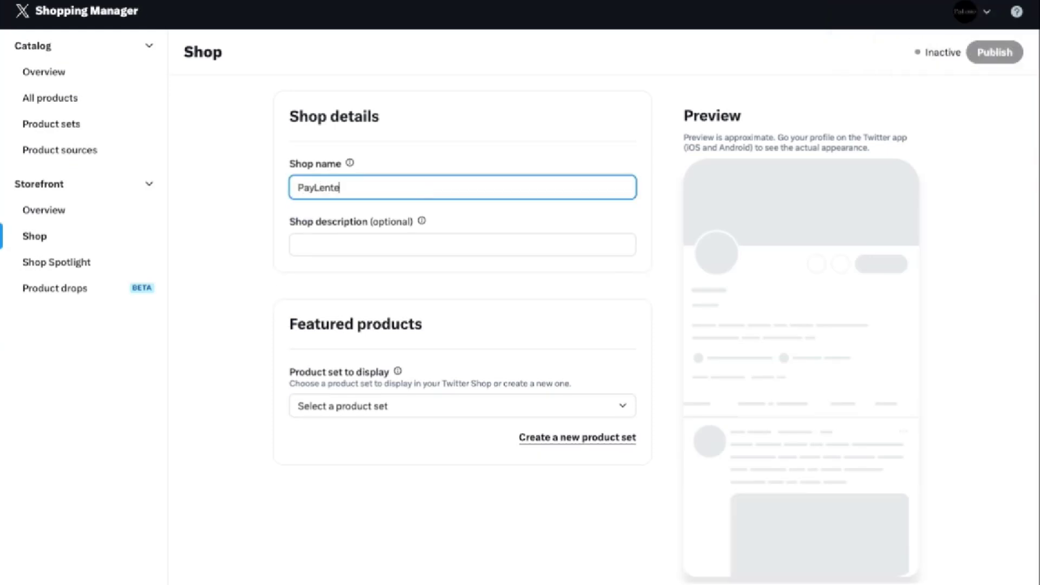
Give the shop the description PayLente and begin creating a product set.
{"action": "key", "text": "ctrl+a"}
{"action": "key", "text": "ctrl+c"}
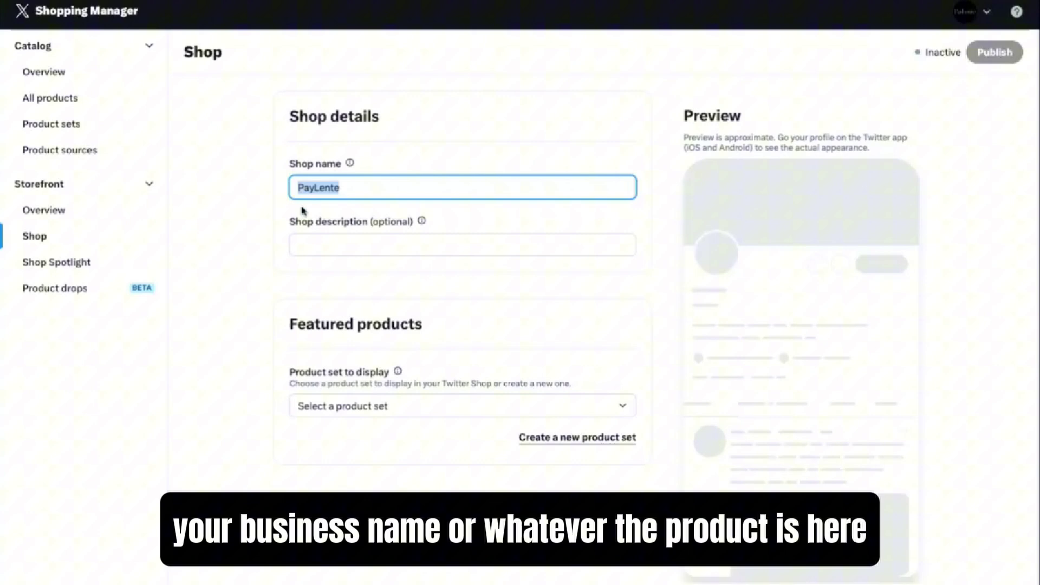
{"action": "left_click", "coordinate": [344, 245]}
{"action": "key", "text": "ctrl+v"}
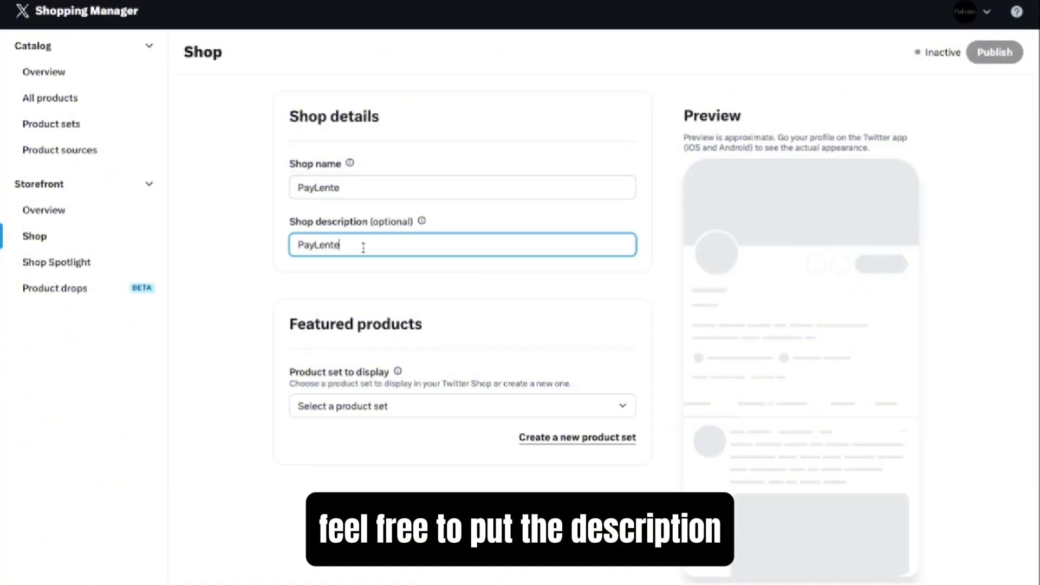
{"action": "left_click", "coordinate": [568, 442]}
Create product set PayLente containing The X Advertising Blueprint, display it in the shop, and publish.
{"action": "left_click", "coordinate": [466, 168]}
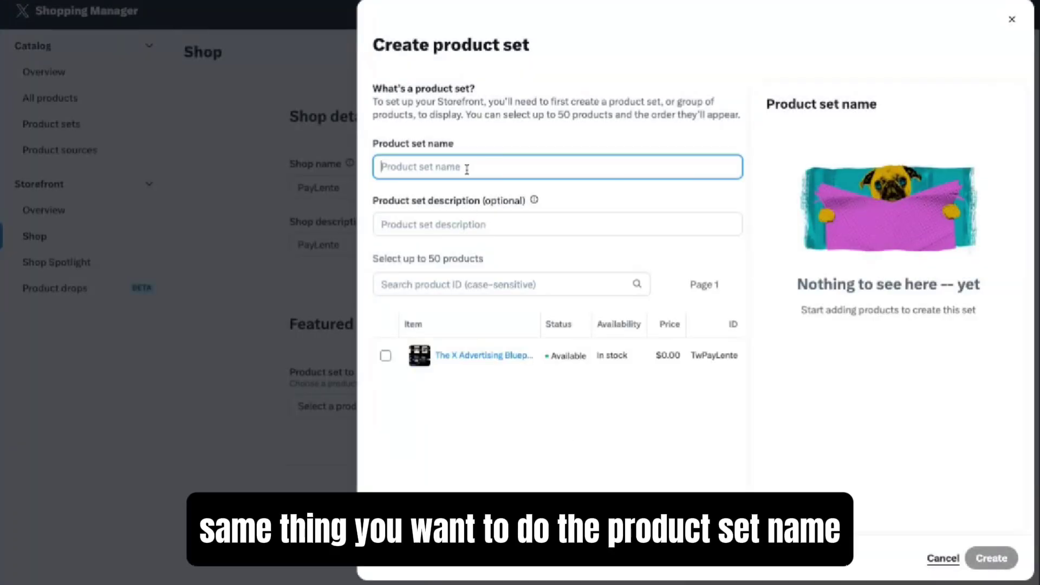
{"action": "key", "text": "ctrl+v"}
{"action": "left_click", "coordinate": [463, 222]}
{"action": "key", "text": "ctrl+v"}
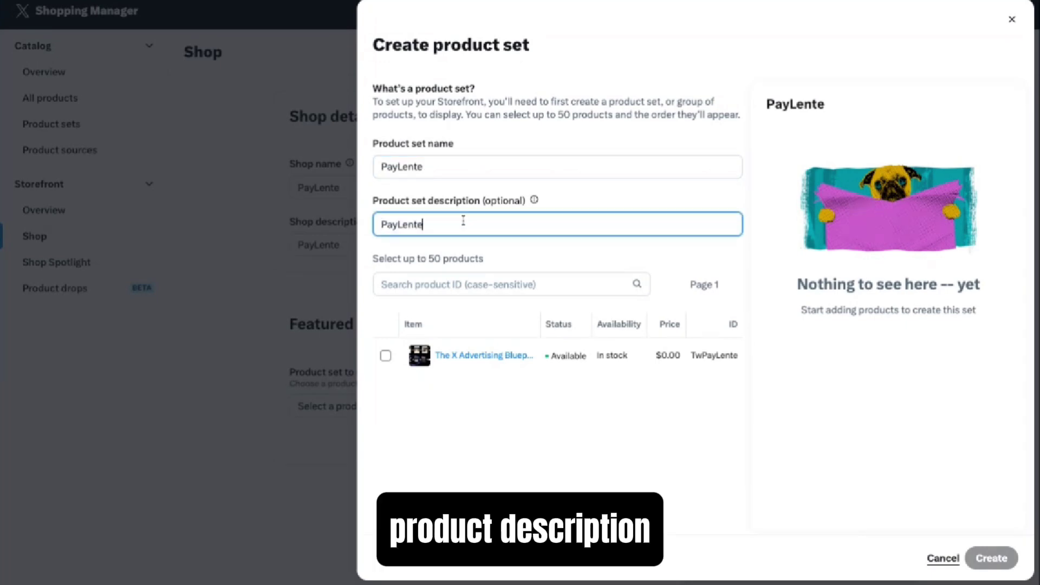
{"action": "left_click", "coordinate": [385, 356]}
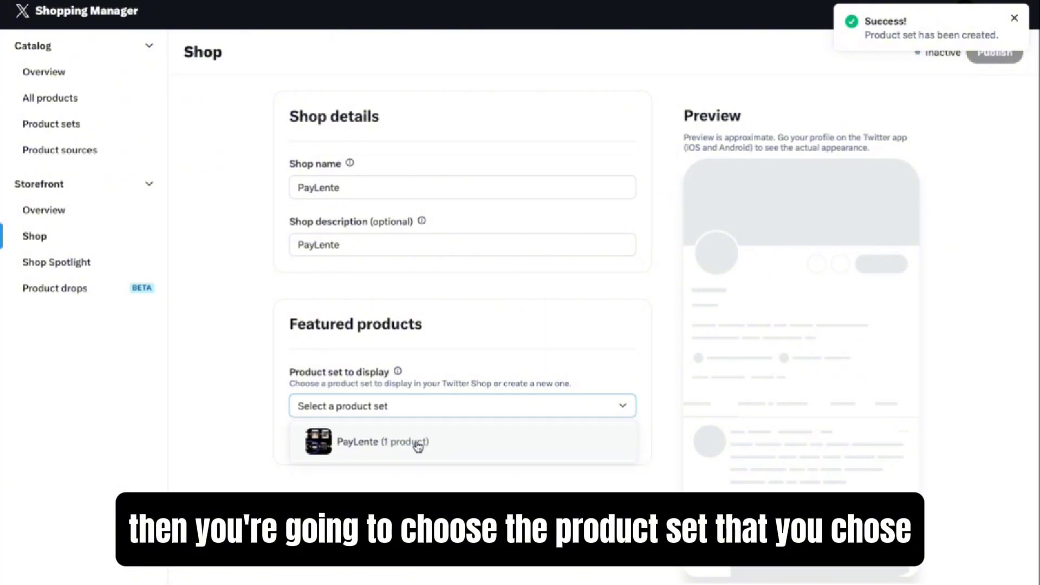
{"action": "left_click", "coordinate": [417, 445]}
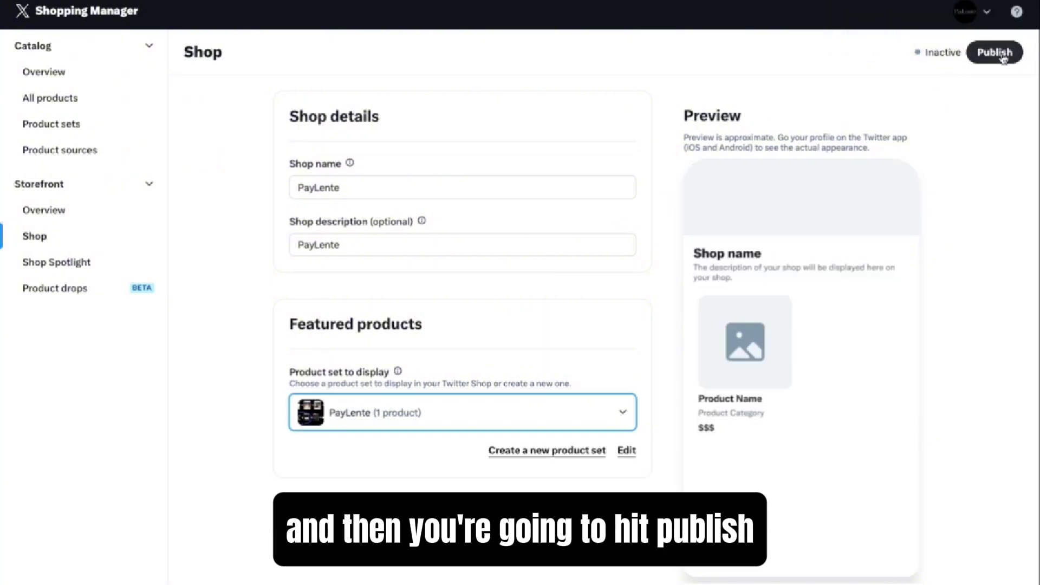
{"action": "left_click", "coordinate": [997, 53]}
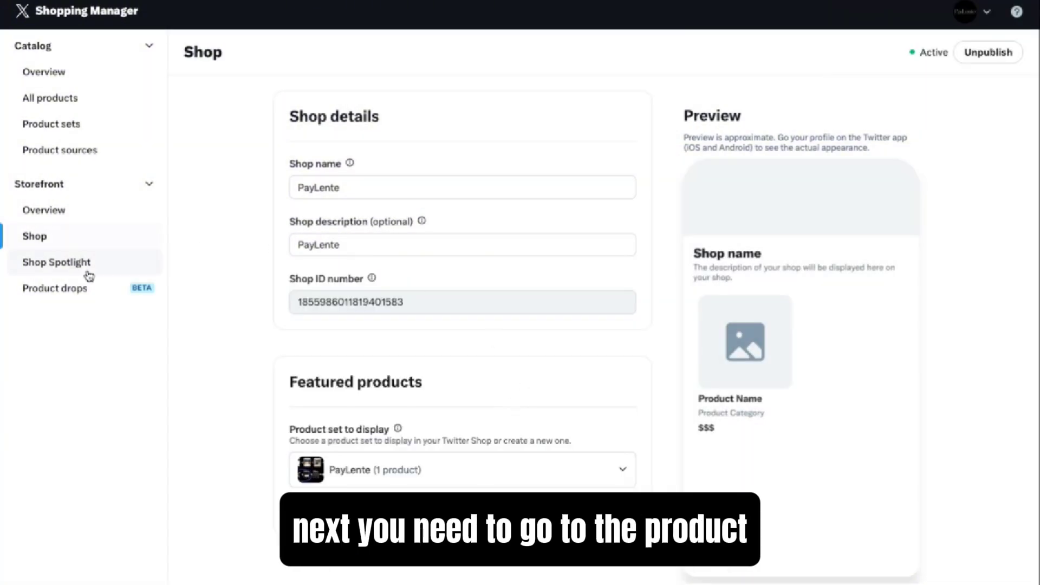
Publish the Shop Spotlight with the PayLente set, then check The X Advertising Blueprint ($0.00) on the profile.
{"action": "left_click", "coordinate": [89, 265]}
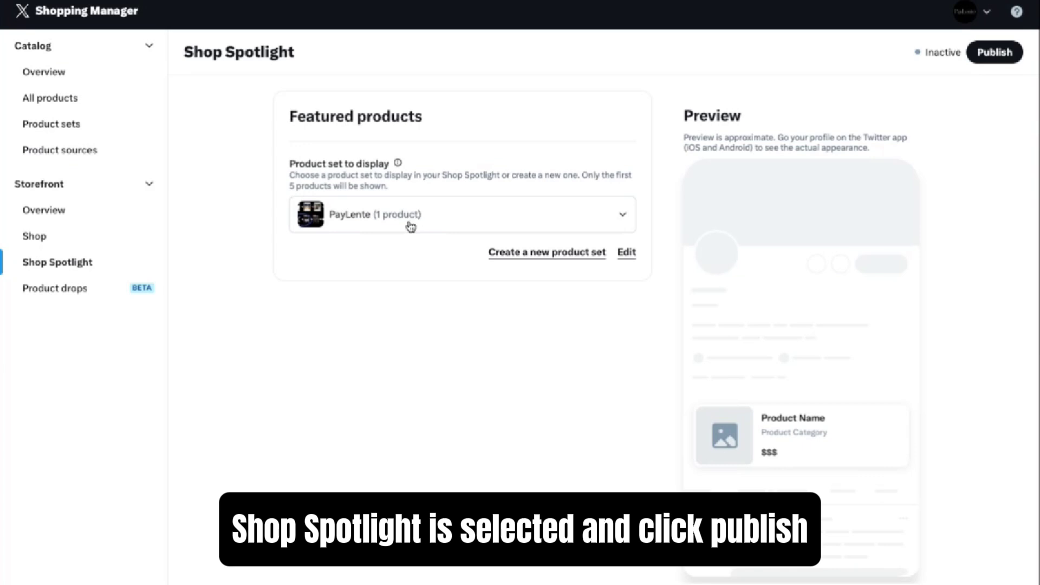
{"action": "left_click", "coordinate": [994, 55]}
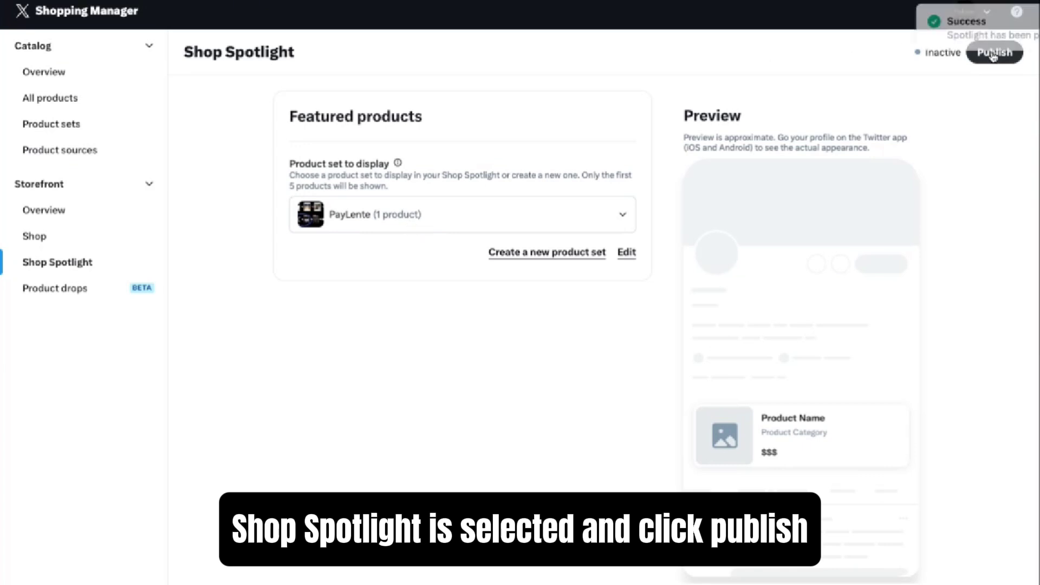
{"action": "scroll", "coordinate": [959, 181], "scroll_direction": "down", "scroll_amount": 1}
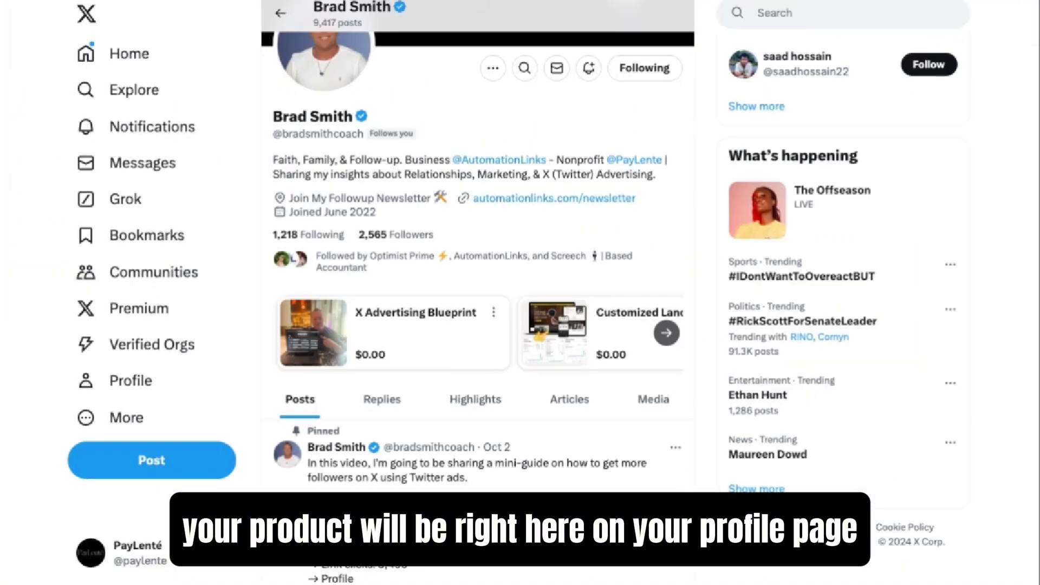
{"action": "left_click", "coordinate": [161, 383]}
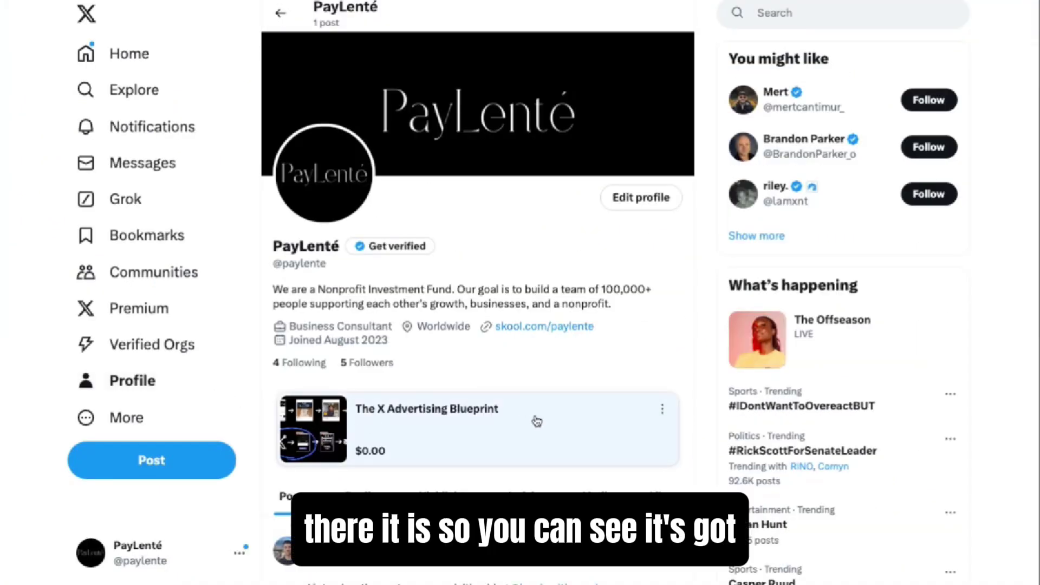